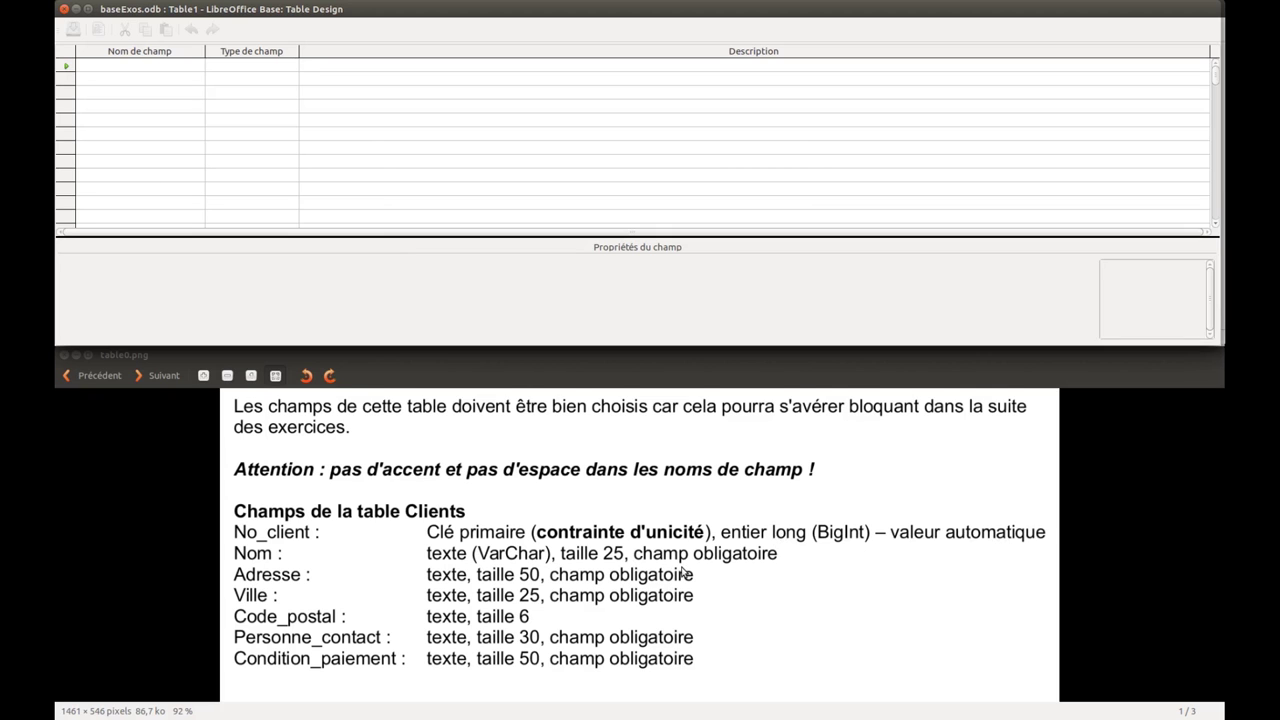
Step: View the reference image on field names, types and properties, and return to the Clients table field list
click(164, 377)
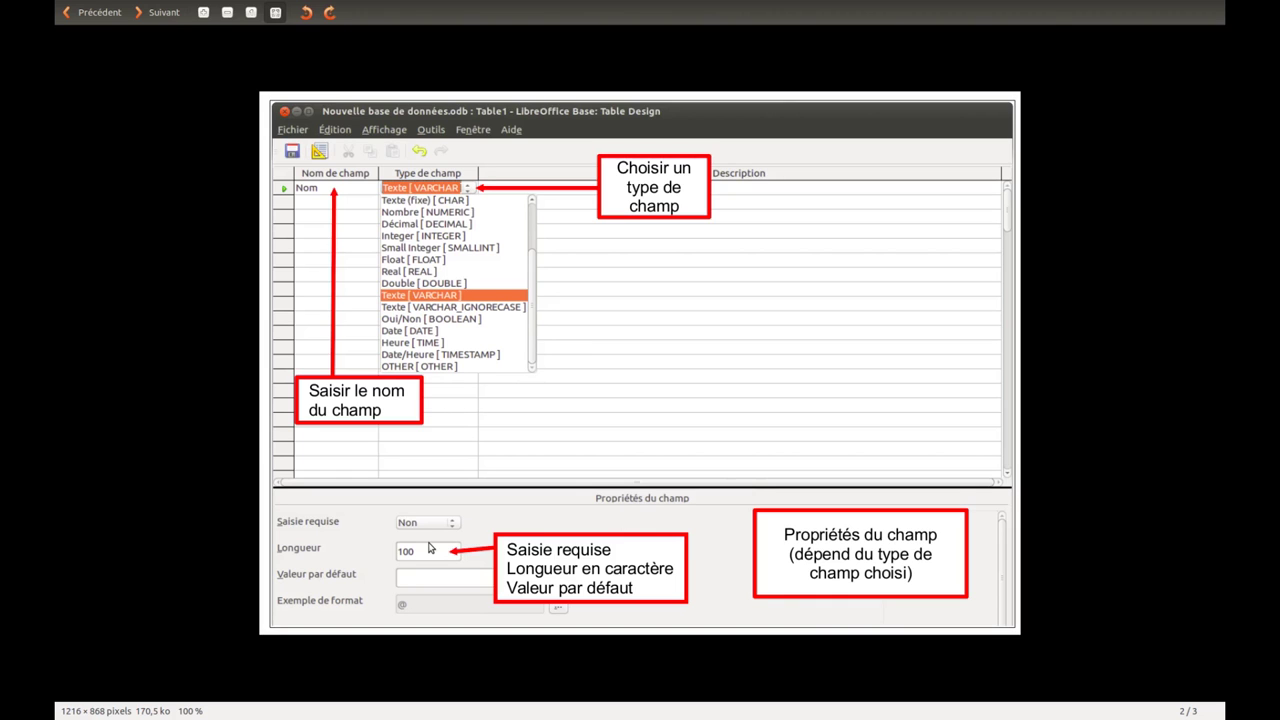
double_click(455, 0)
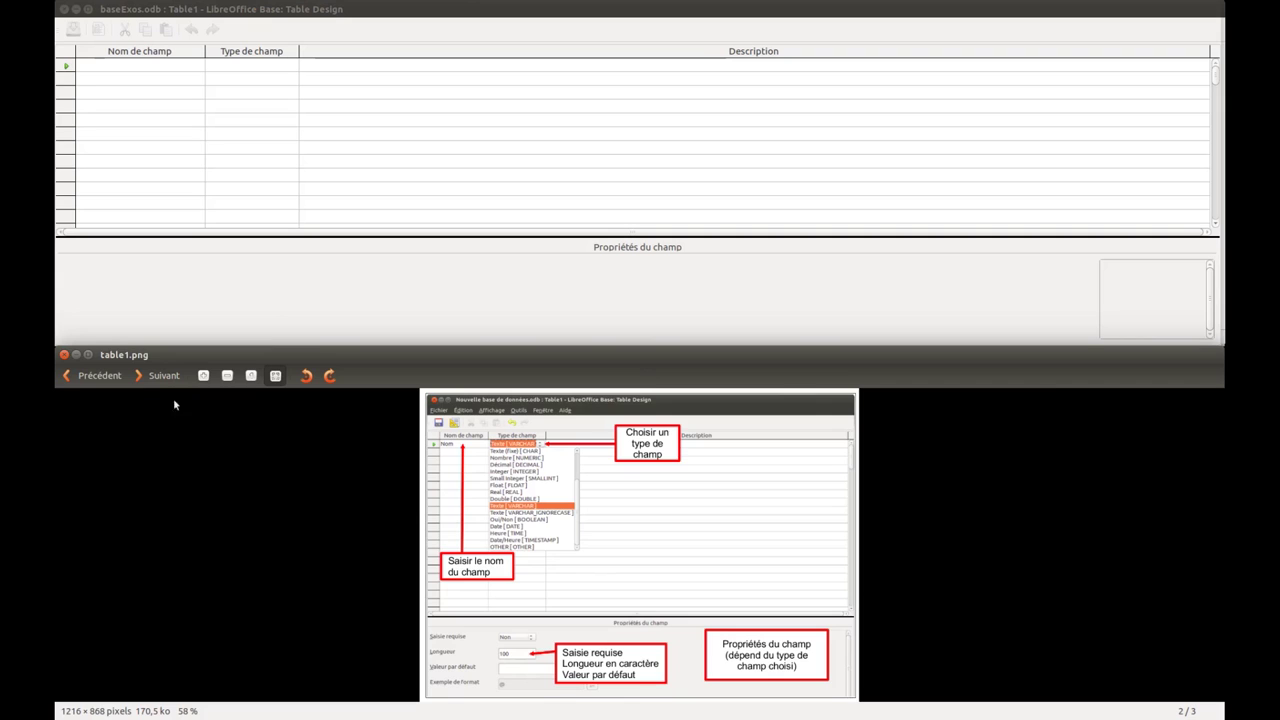
click(108, 377)
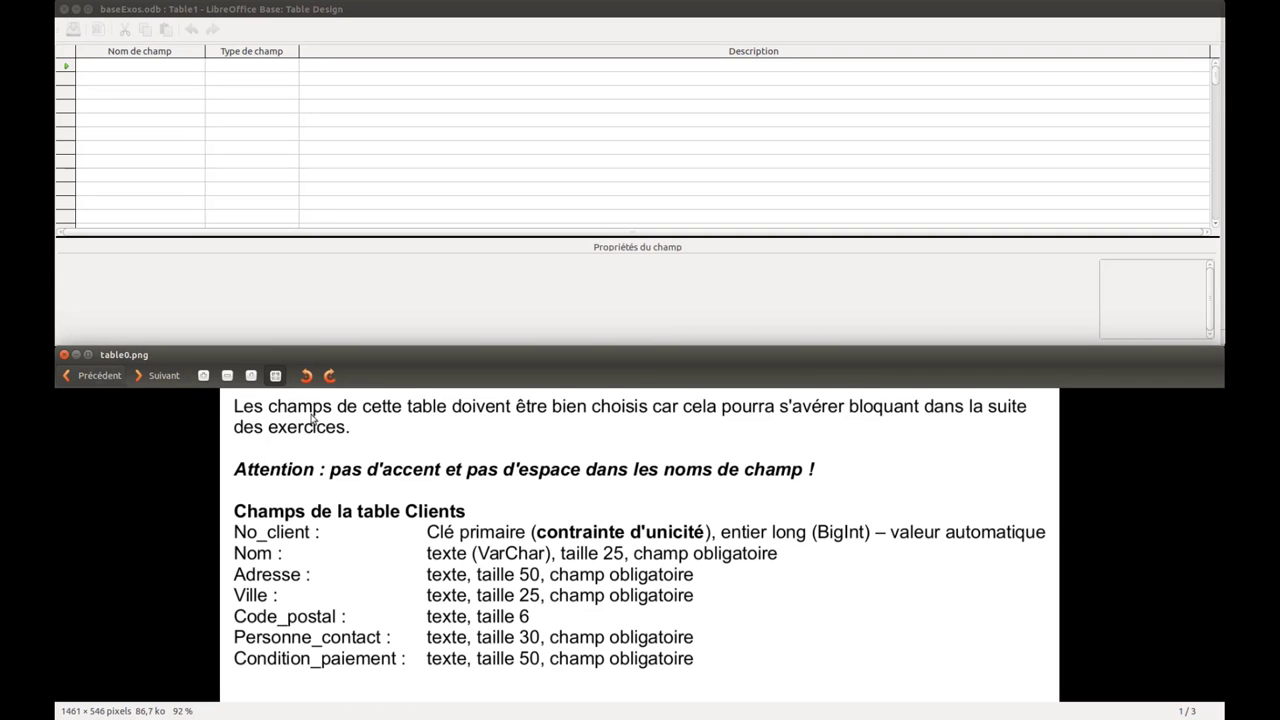
Step: Define the first field as No_client with the field type BigInt [ BIGINT ]
click(120, 66)
text(No_cliebn)
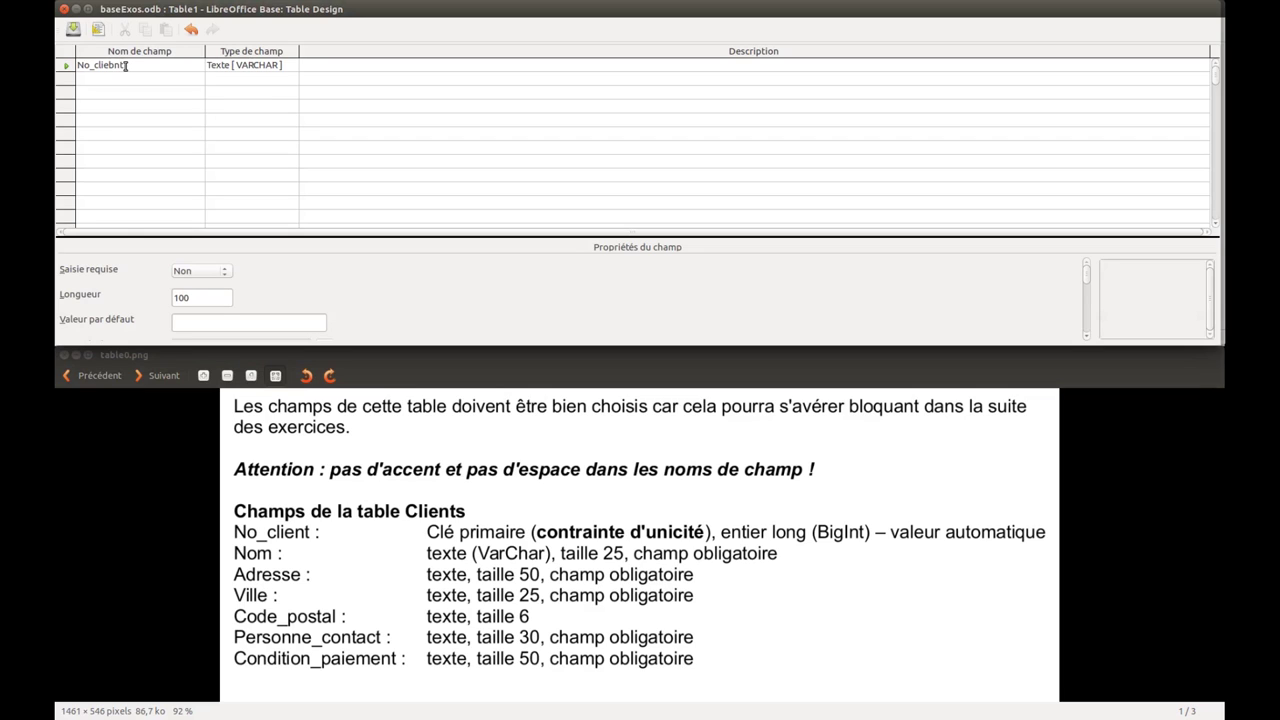
text(t)
click(297, 67)
click(289, 66)
scroll(330, 108, up, 4)
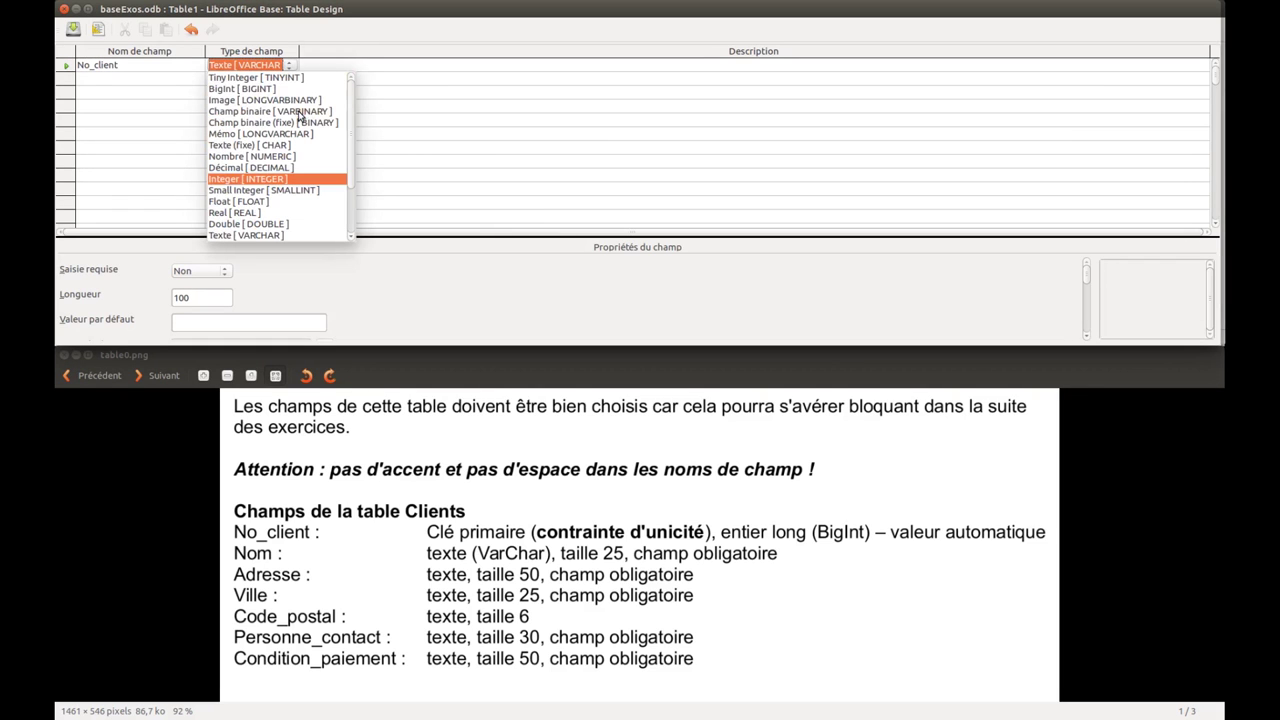
click(286, 90)
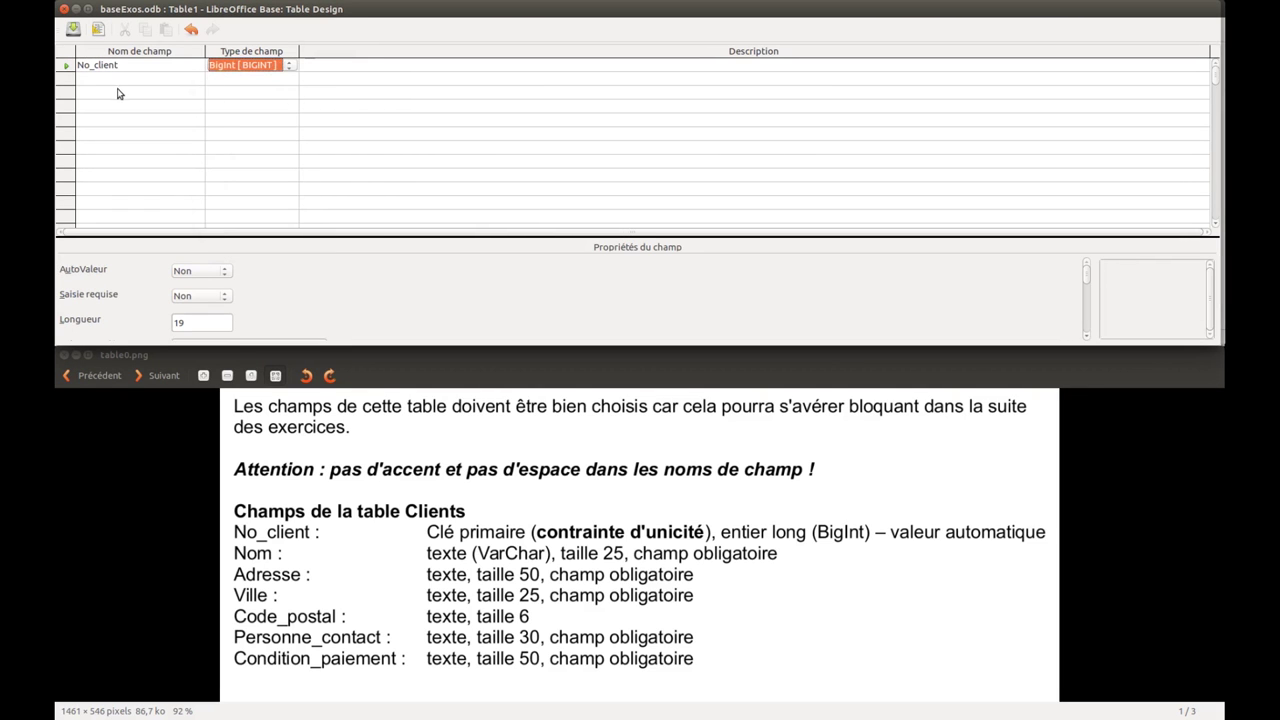
Step: Make No_client the primary key and set its AutoValeur property to Oui
right_click(67, 68)
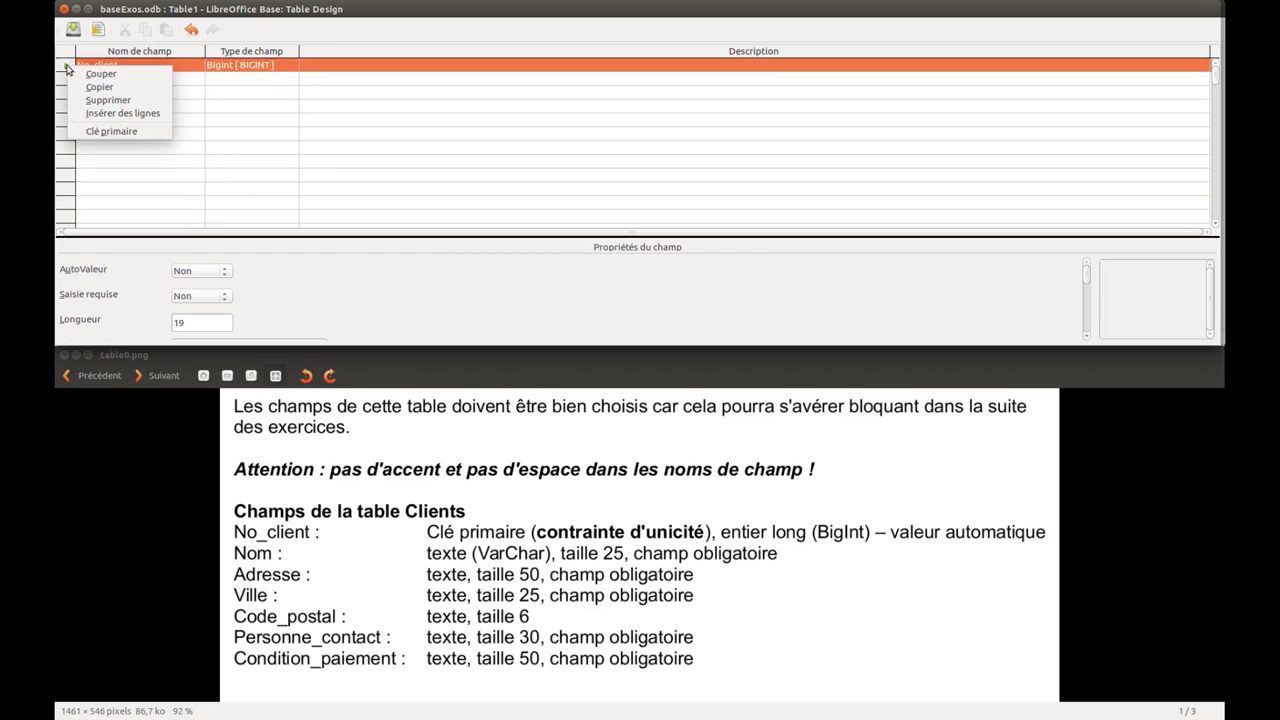
click(119, 132)
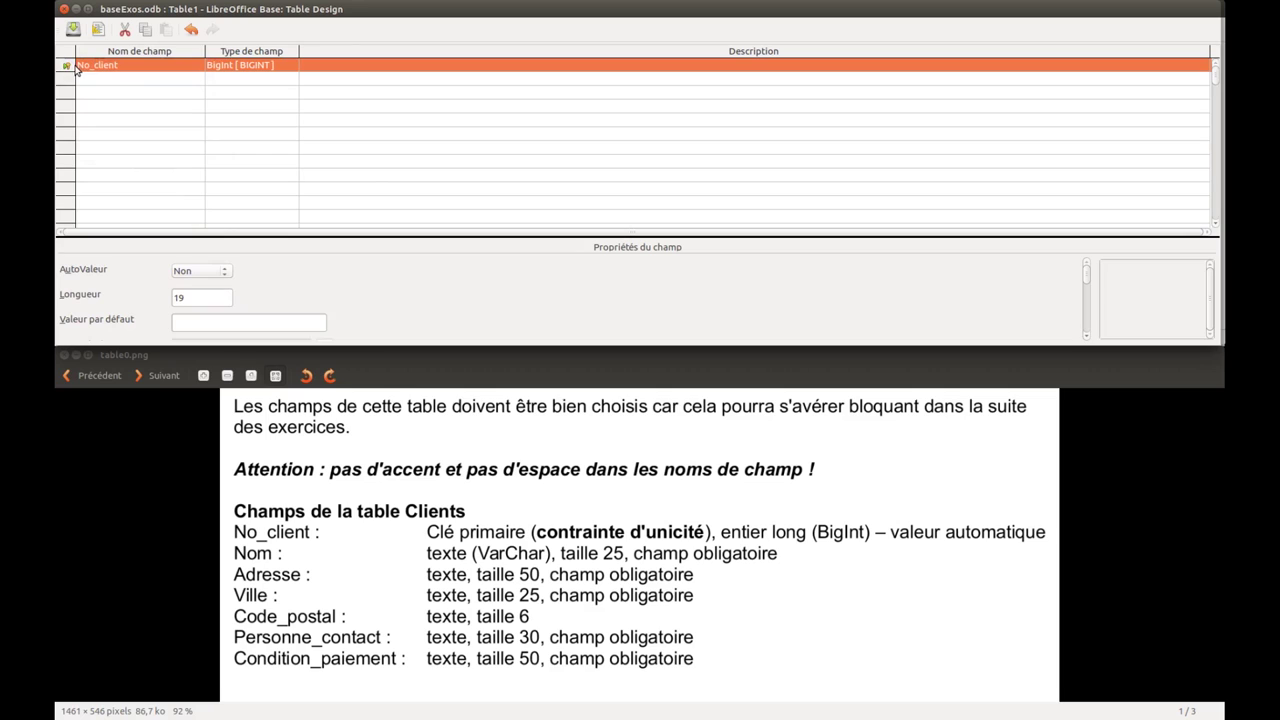
click(222, 272)
click(210, 286)
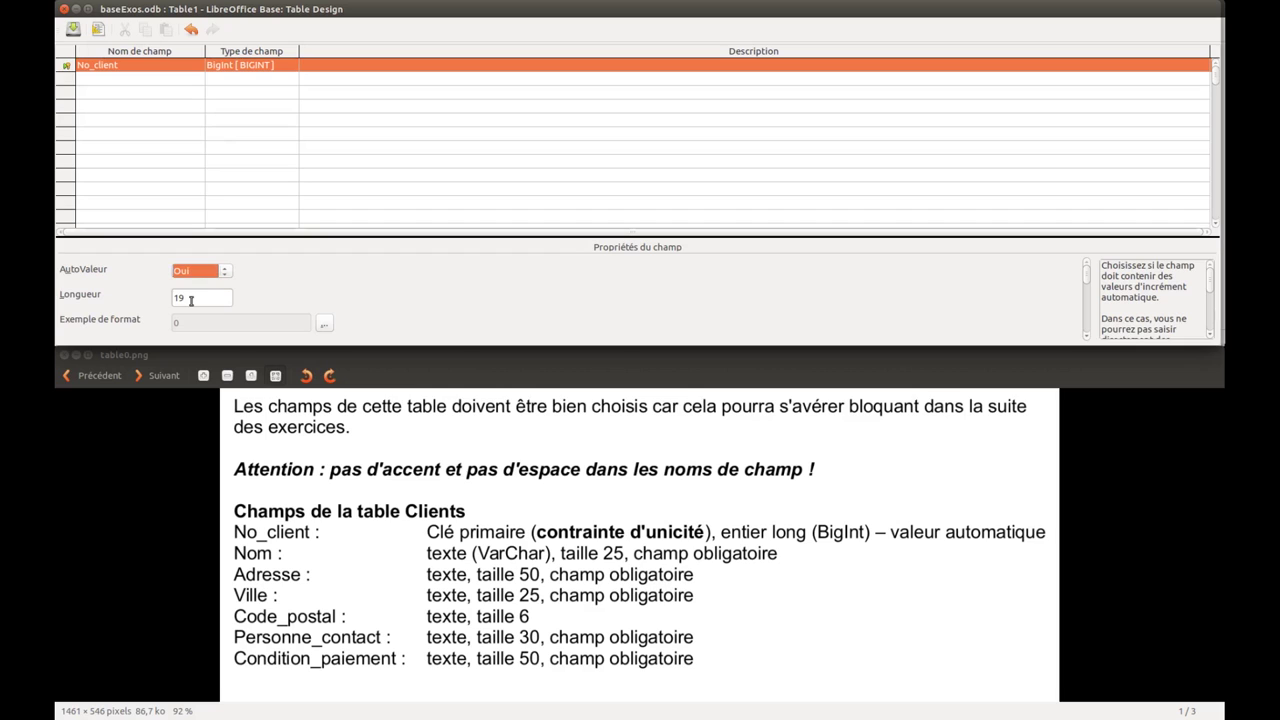
Step: Add a VARCHAR text field named Nom, set its length to 25 and try to make its entry required
click(100, 79)
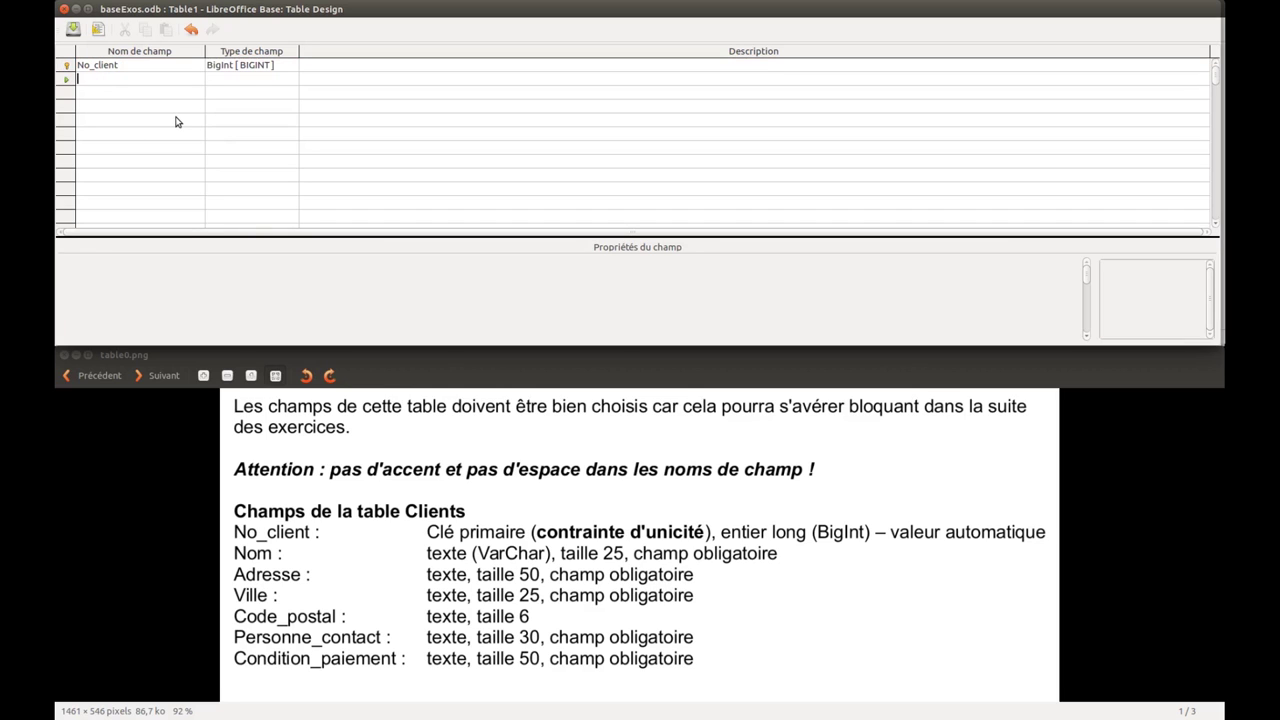
text(Nom)
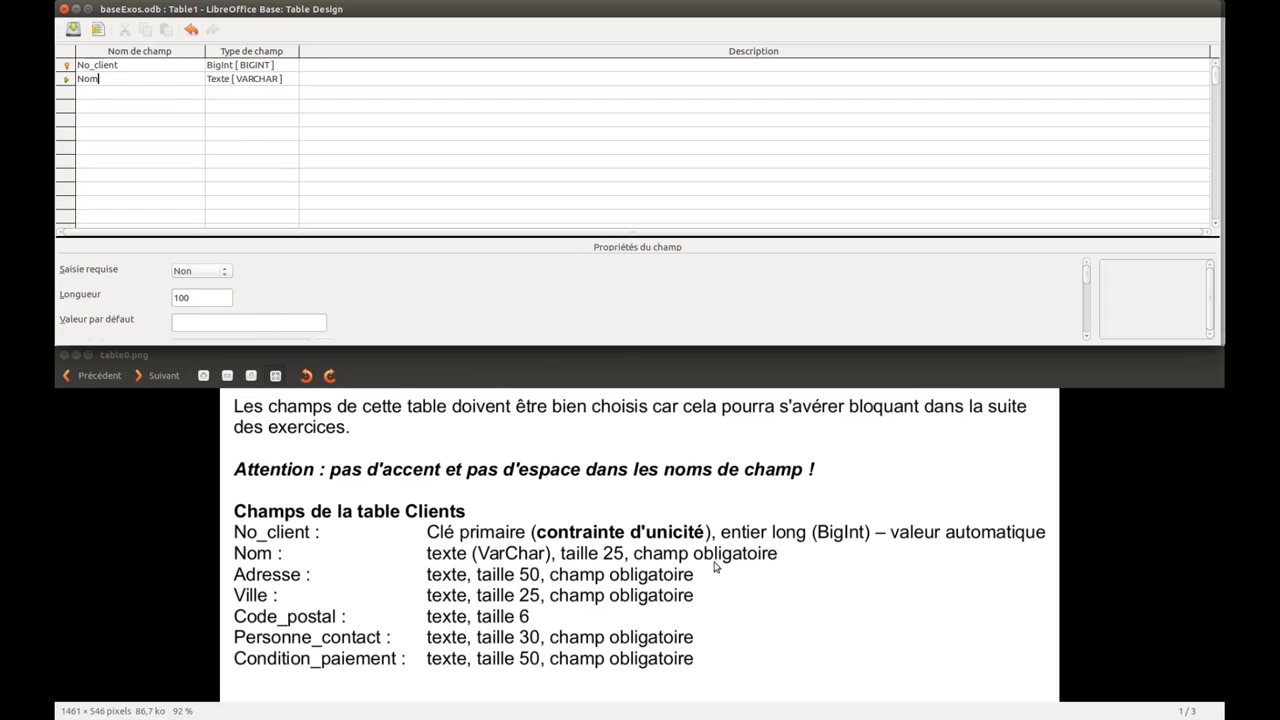
click(187, 298)
key(ctrl+a)
text(25)
click(226, 271)
click(220, 285)
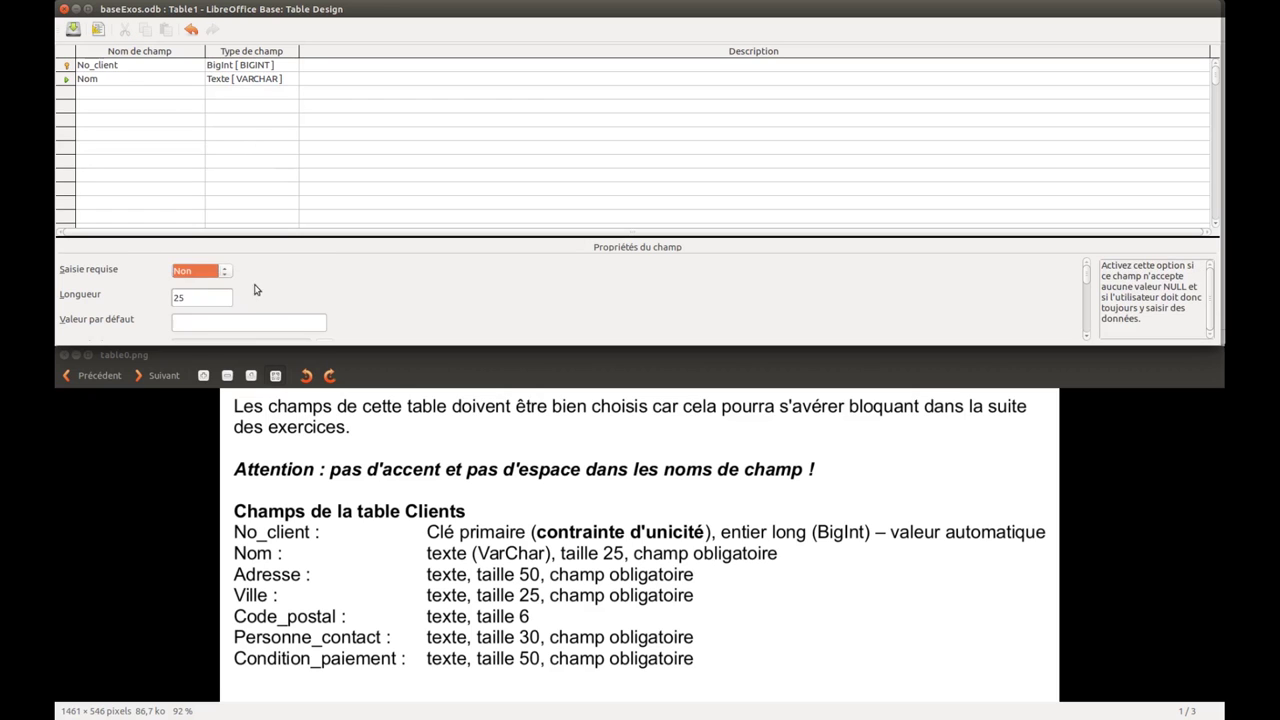
Step: Add the VARCHAR text fields Adresse, Ville and Code_postal below Nom
click(127, 94)
text(Ad)
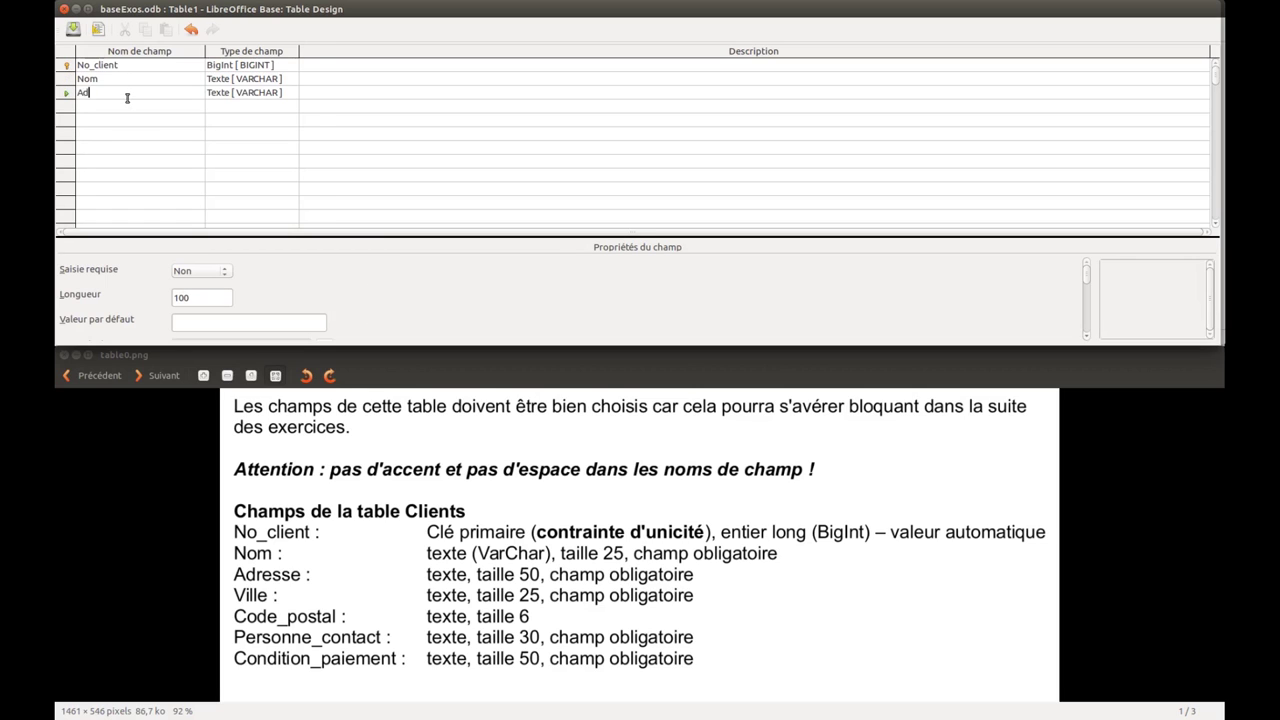
text(resse)
click(136, 107)
text(Ville)
click(197, 120)
text(Code)
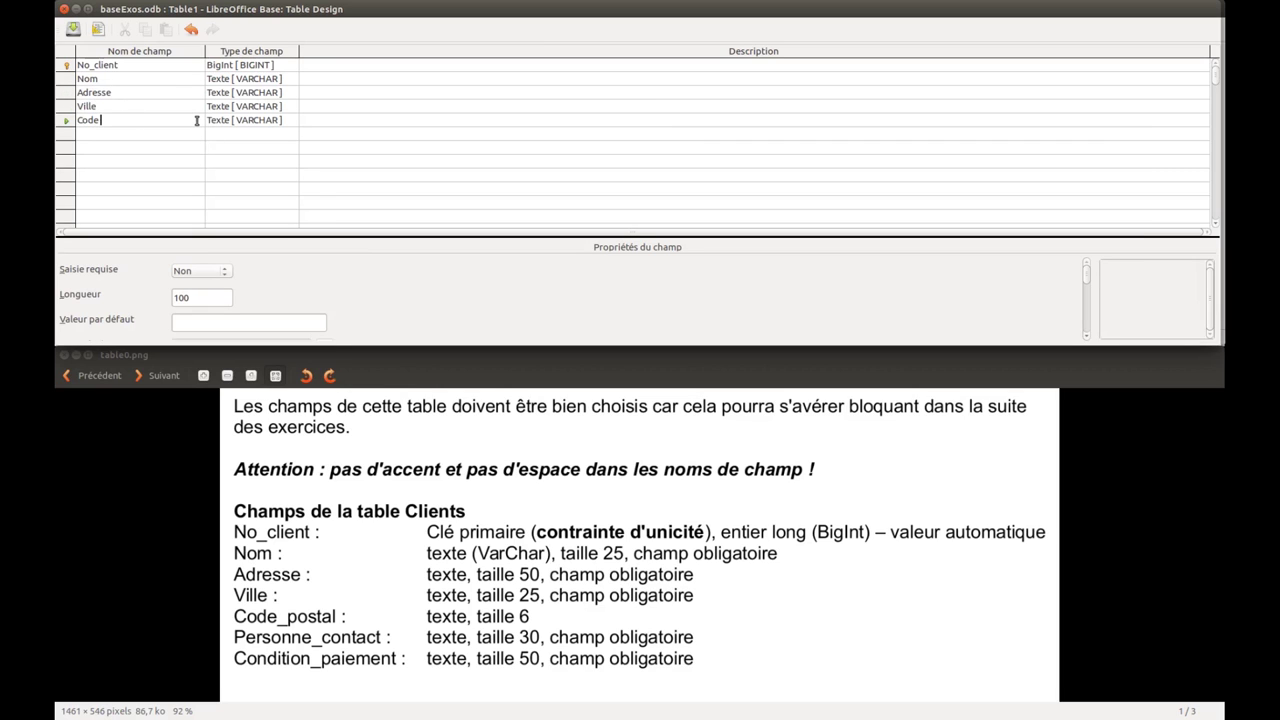
text(_postal)
Step: Add the VARCHAR text fields Personne_contact and Condition_paiement below Code_postal
click(133, 134)
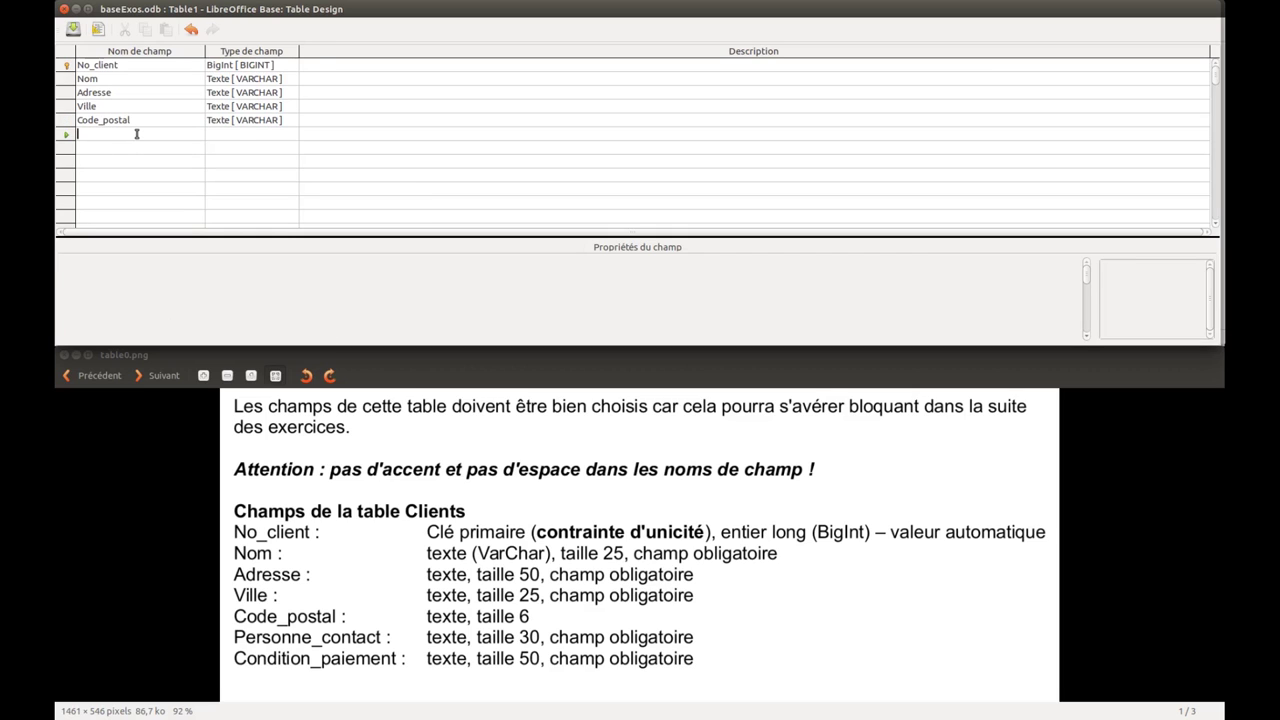
text(Personne_contact)
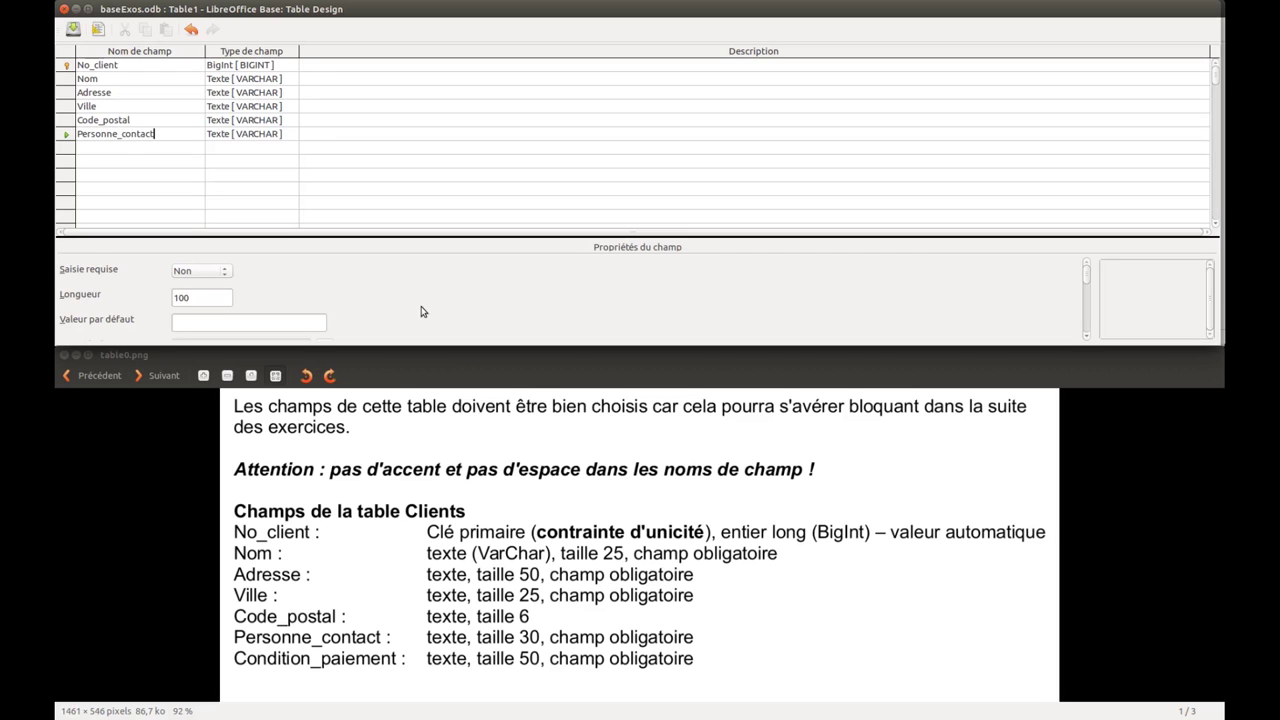
click(102, 146)
text(Con)
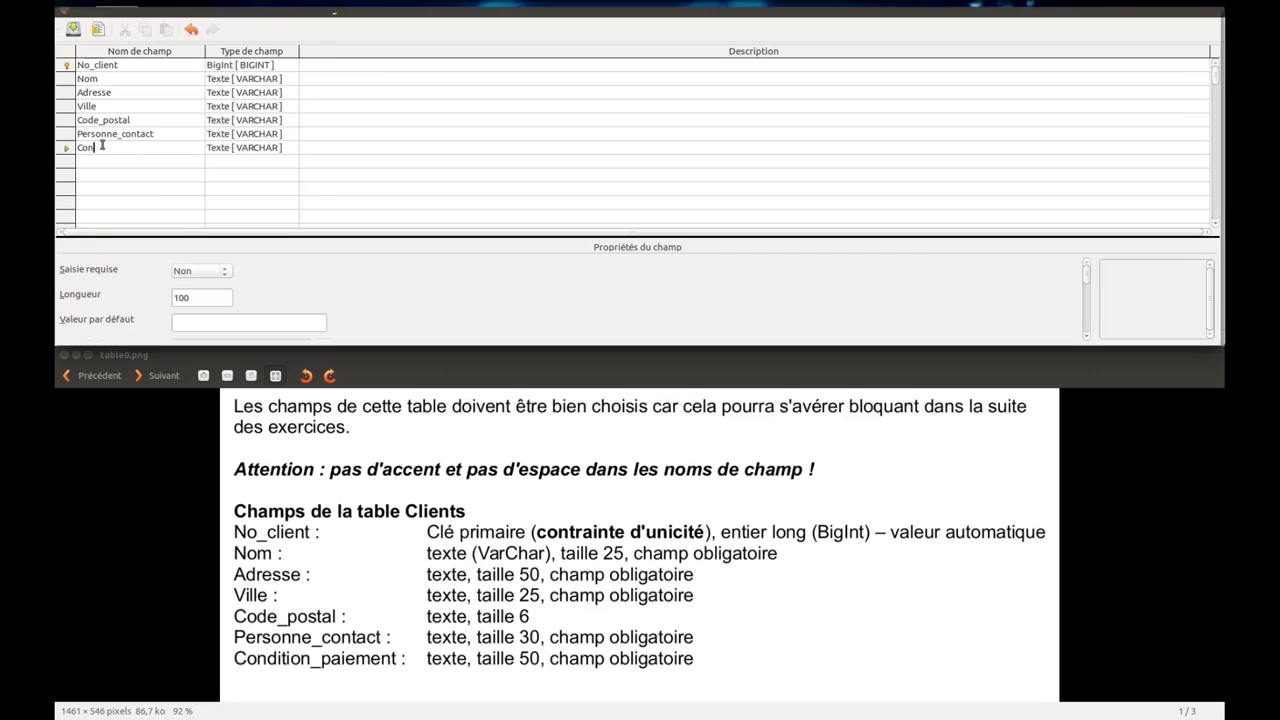
text(dition_paiement)
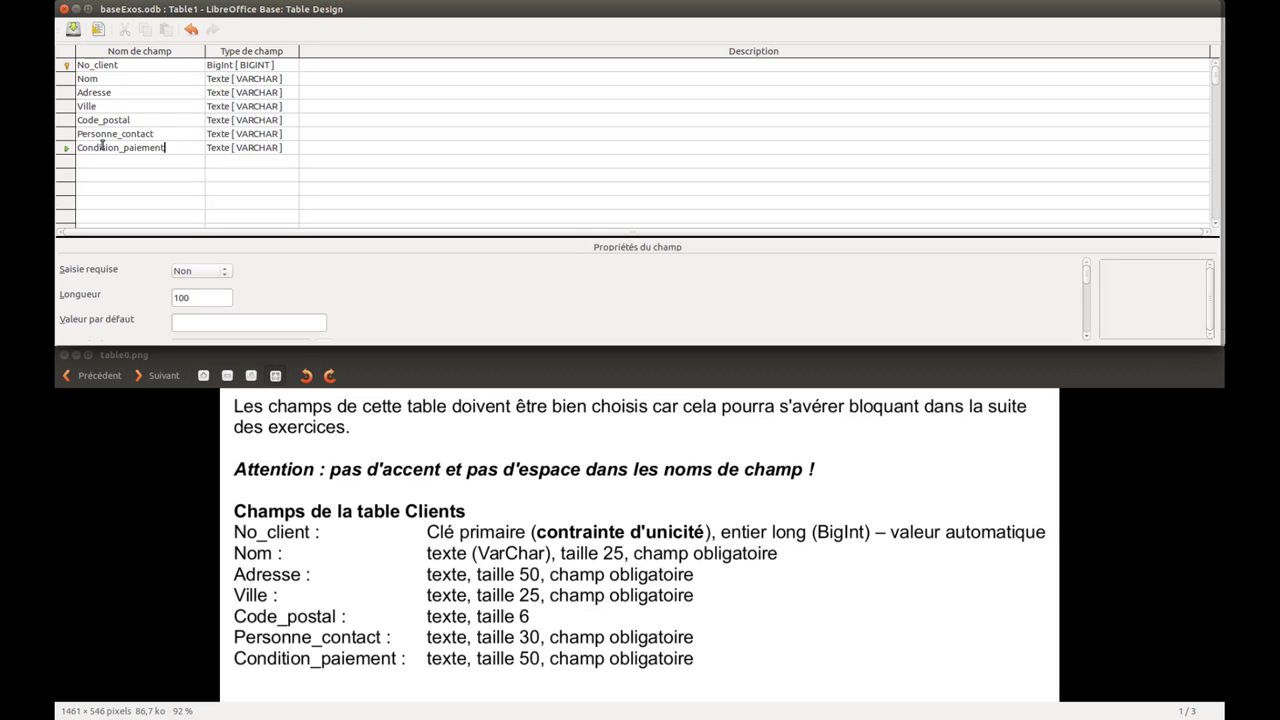
Step: Set the Adresse field's length to 50 and its Saisie requise property to Oui
click(190, 94)
click(188, 298)
drag(188, 300, 156, 305)
text(50)
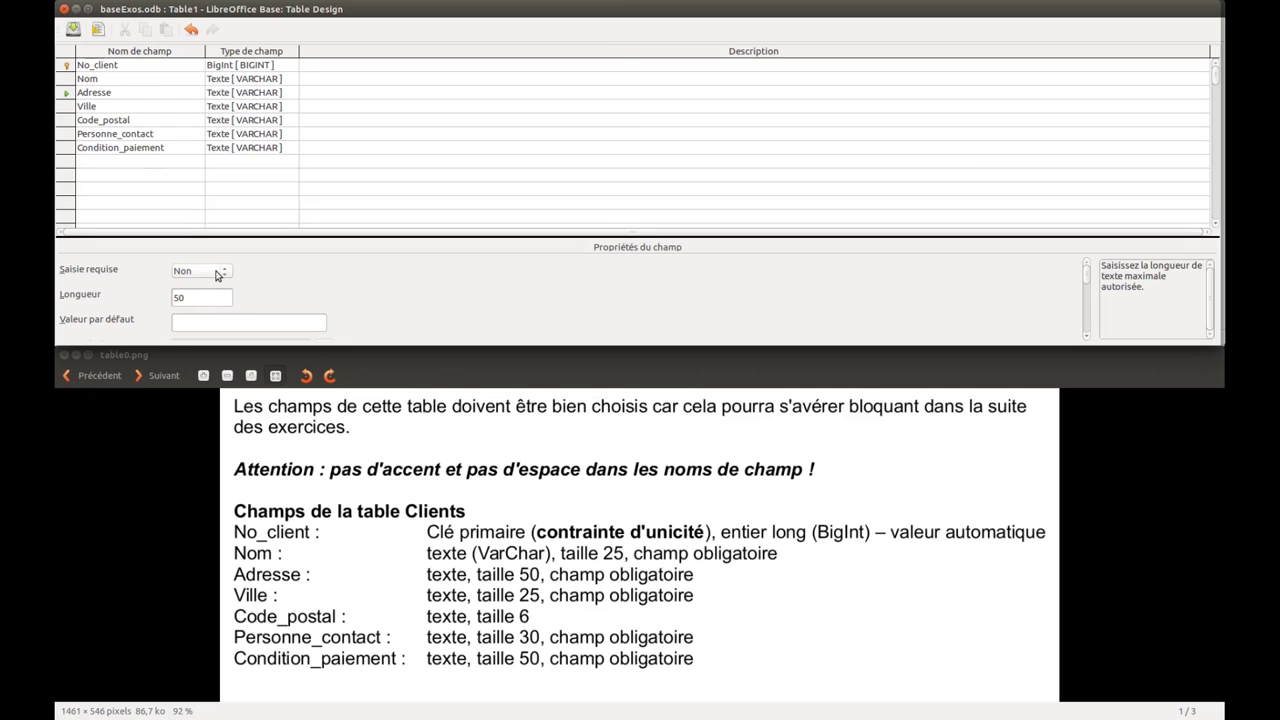
click(200, 270)
click(195, 289)
Step: Set the Ville field's length to 25 and its Saisie requise property to Oui
click(182, 106)
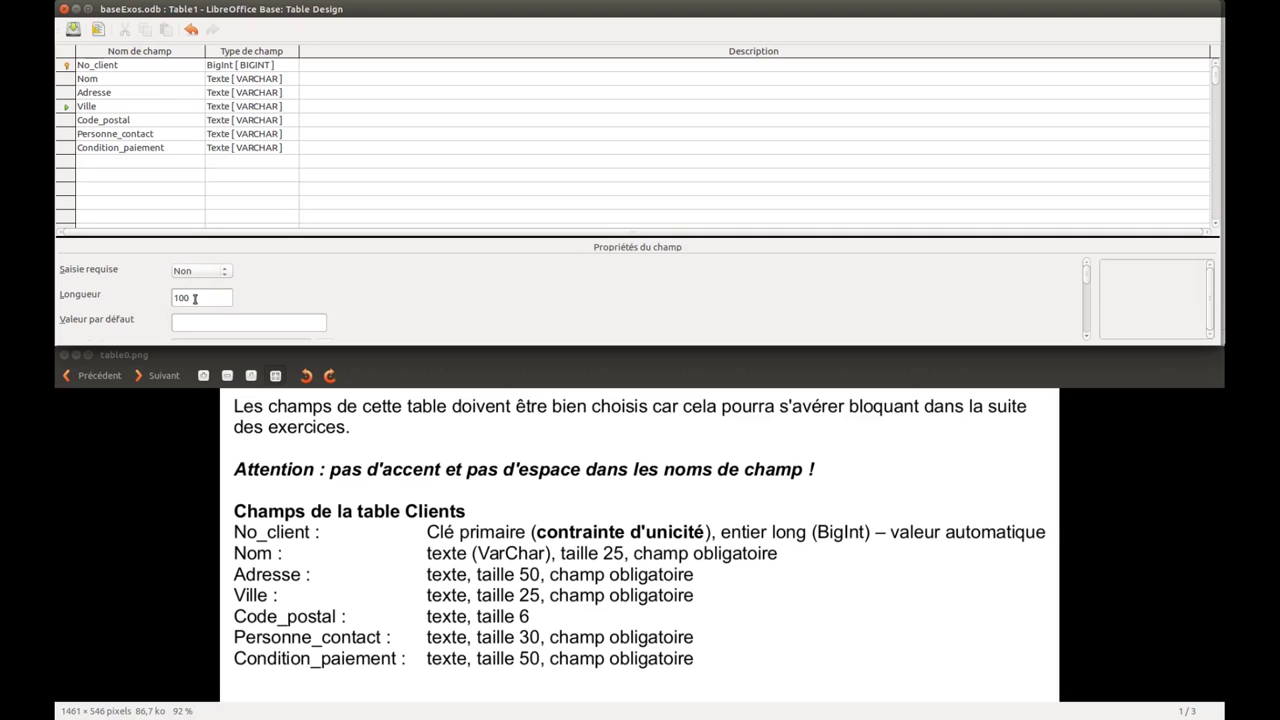
drag(193, 298, 111, 298)
text(25)
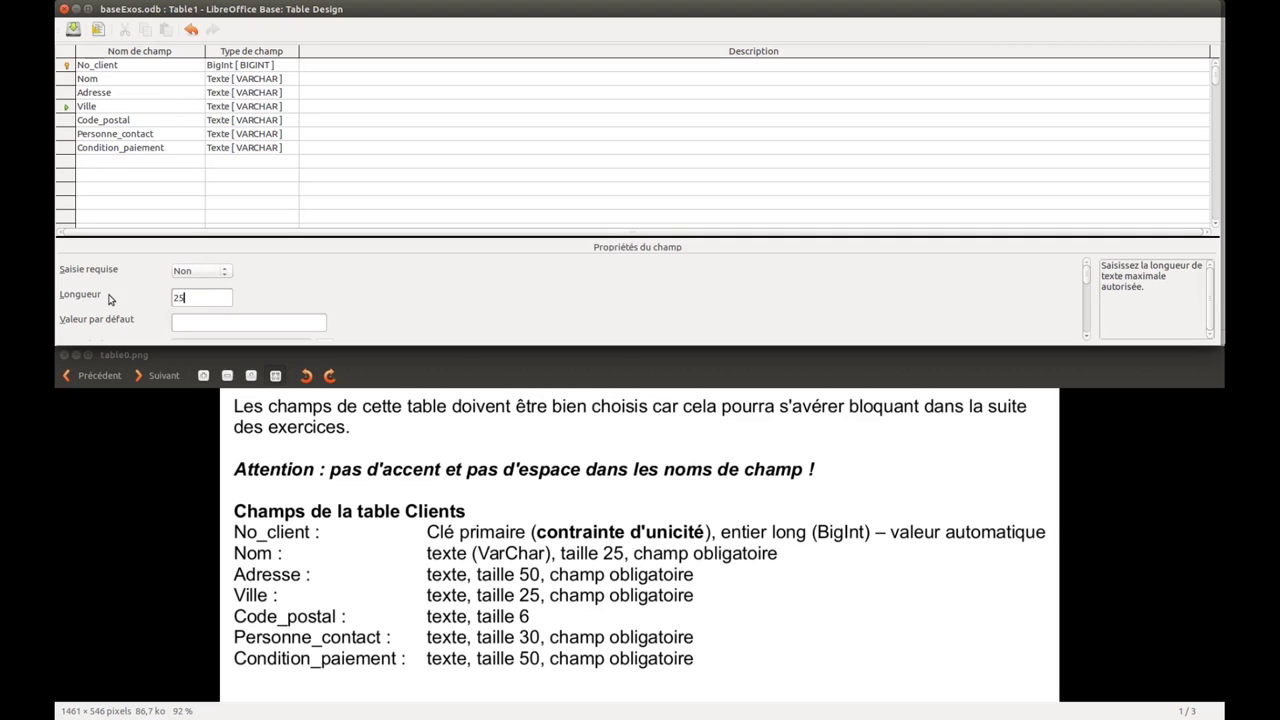
click(225, 271)
click(228, 287)
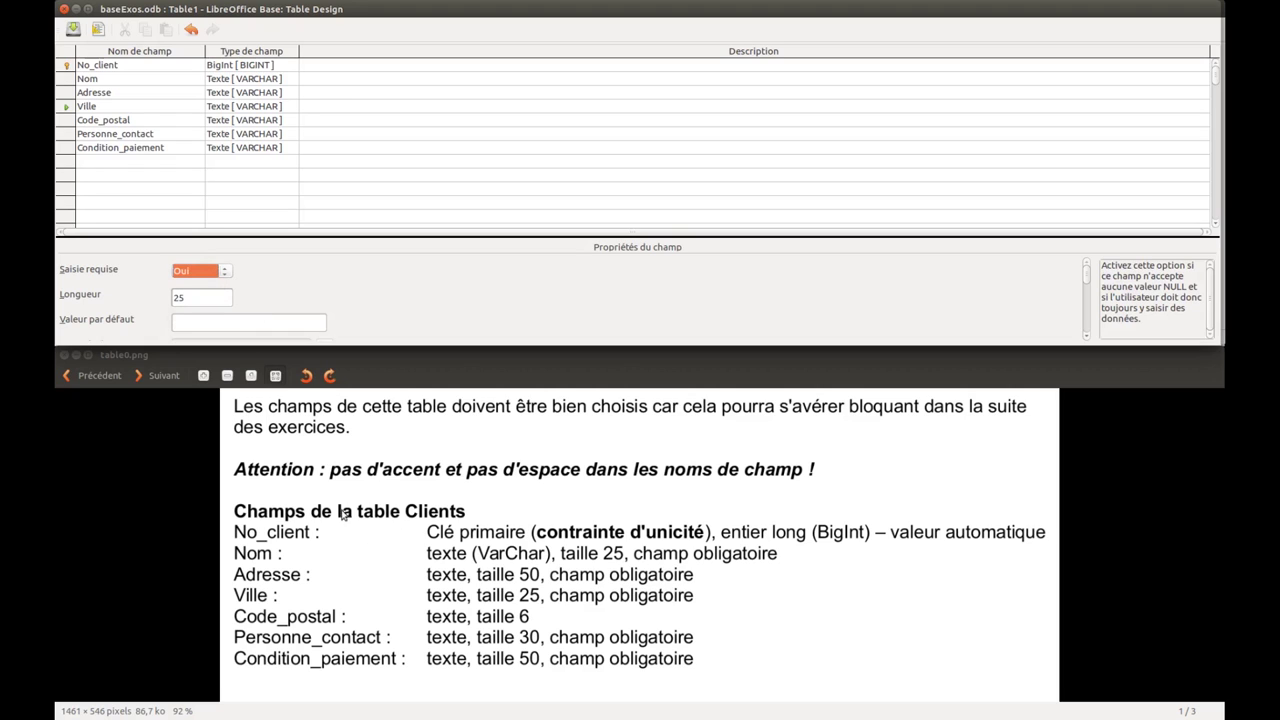
Step: Set the Code_postal field's length to 6
click(121, 123)
drag(185, 298, 84, 295)
text(6)
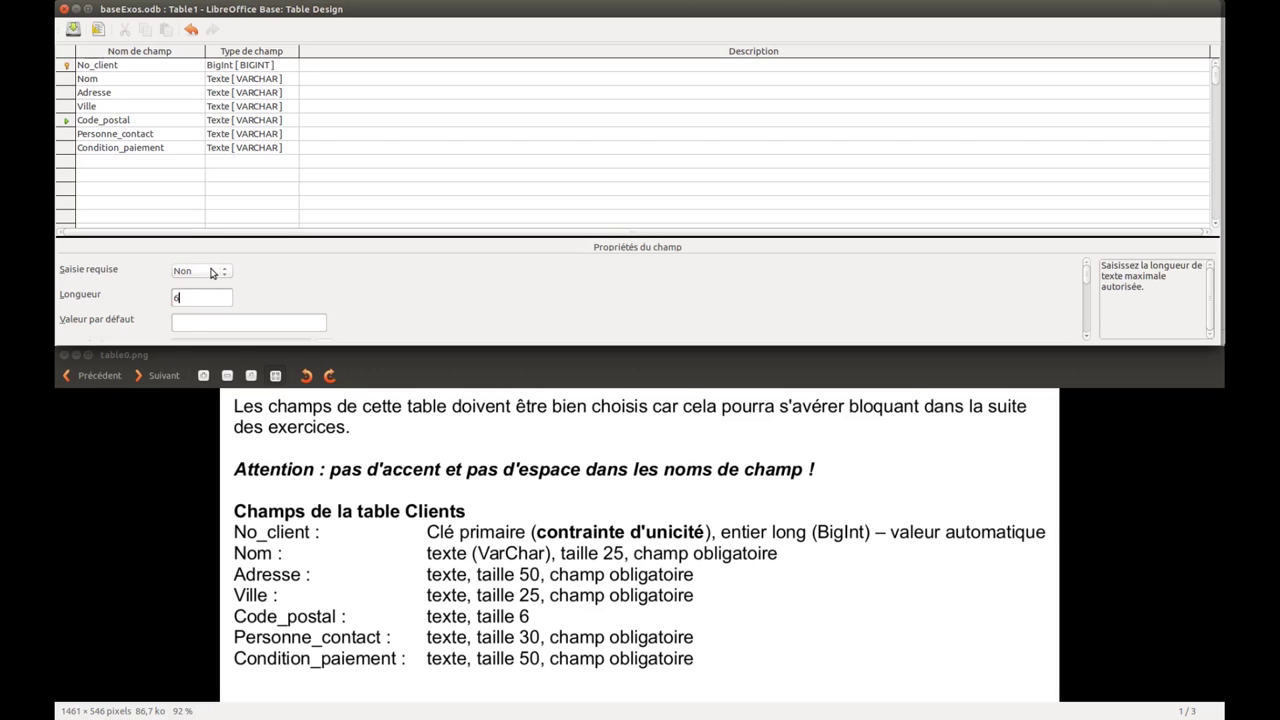
Step: Set the Personne_contact field's length to 30 and make its entry required
click(116, 136)
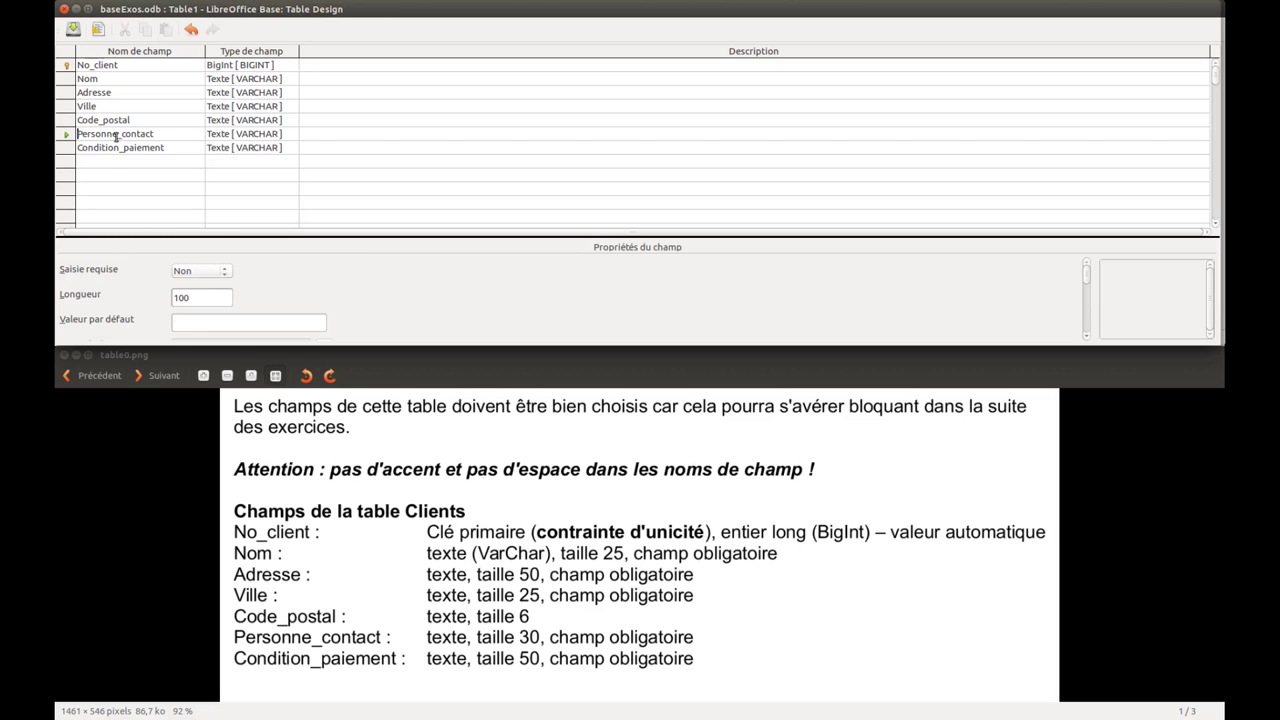
double_click(181, 300)
text(2)
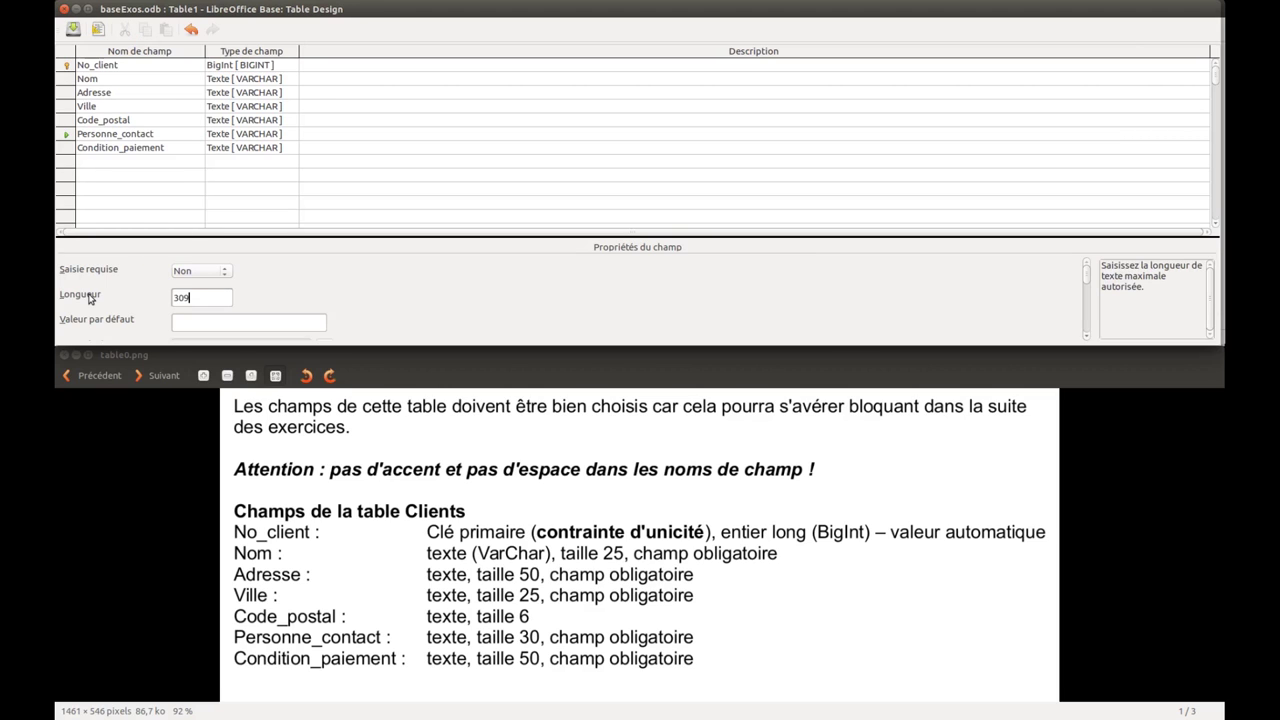
click(218, 281)
click(215, 303)
Step: Set the Condition_paiement field's Saisie requise property to Oui and its length to 50
click(185, 148)
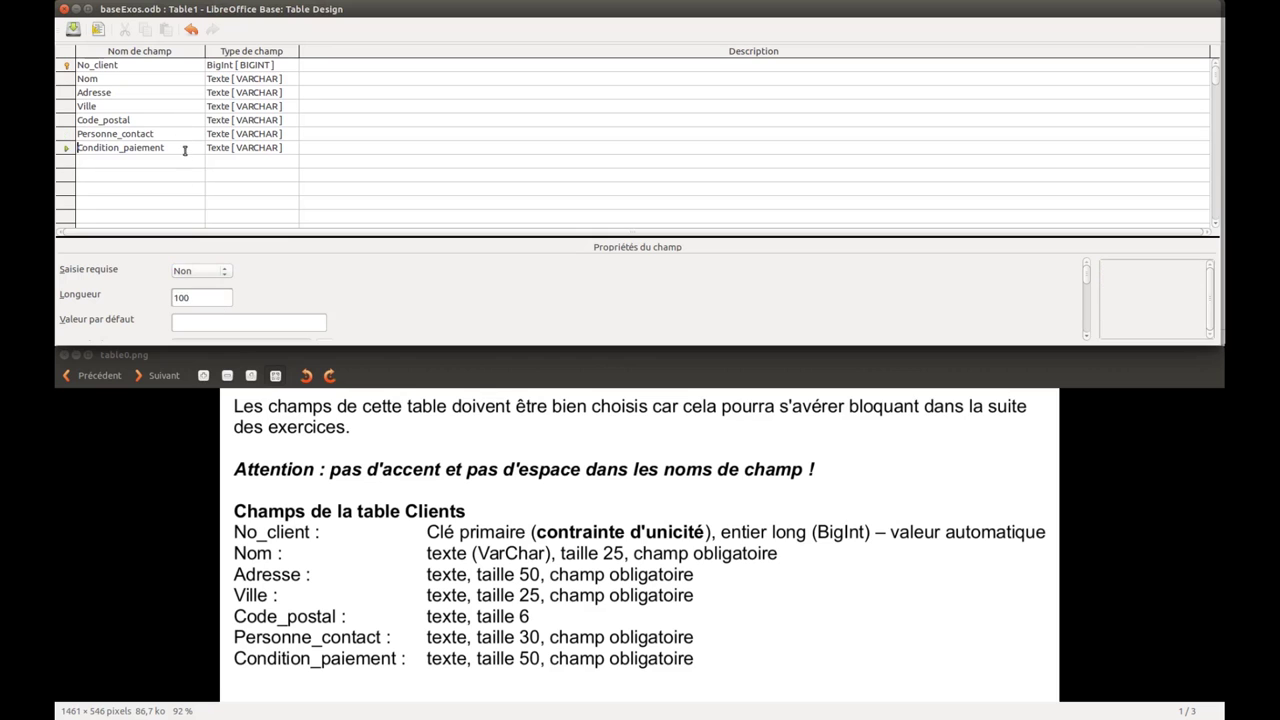
click(224, 272)
click(224, 286)
key(Tab)
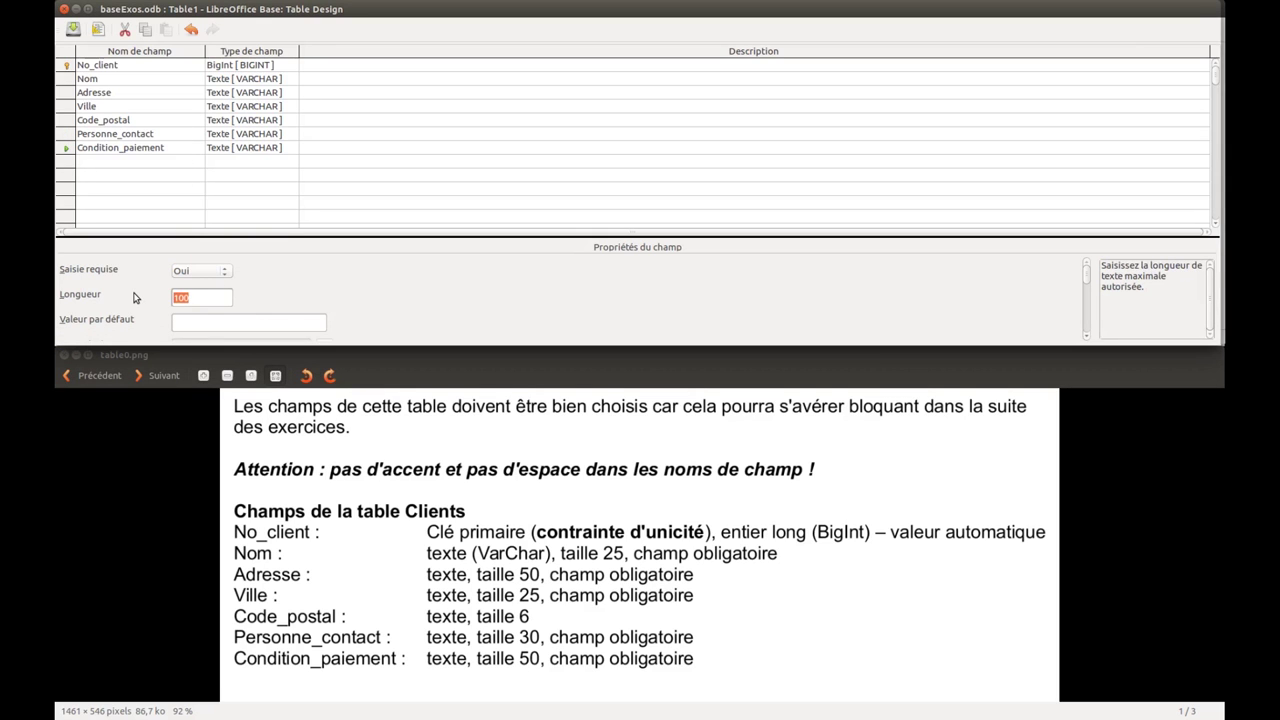
text(50)
Step: Start saving the table design and enter Clients as the table name
click(74, 31)
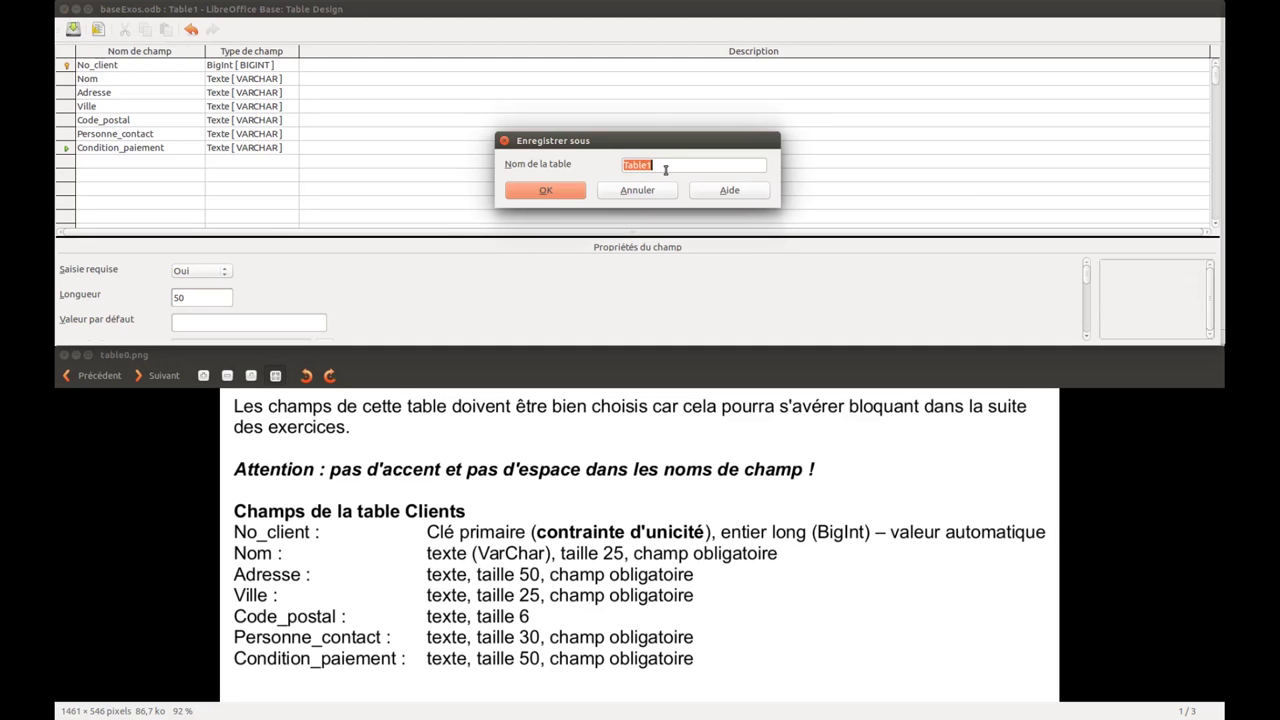
text(Clients)
Step: Switch to the relation design, shift the T_Clients table slightly and link its No_client field to Code_client in Facture
key(alt+Tab)
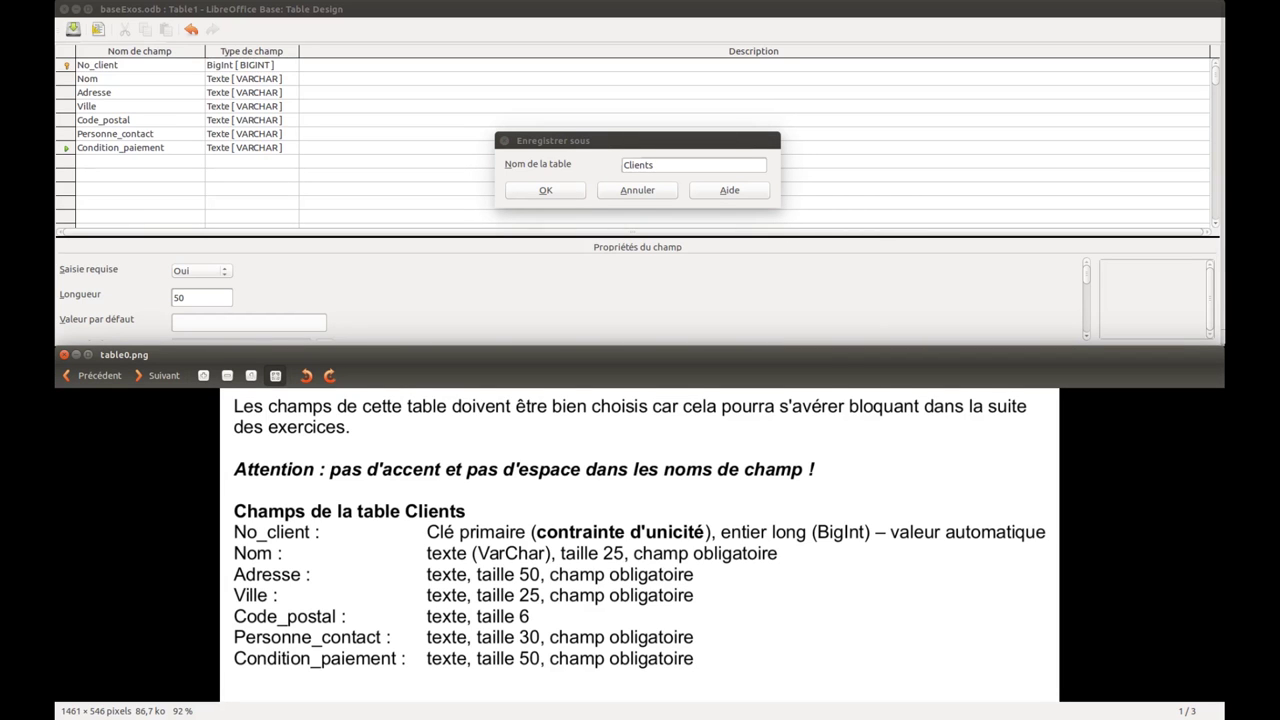
key(alt+Tab)
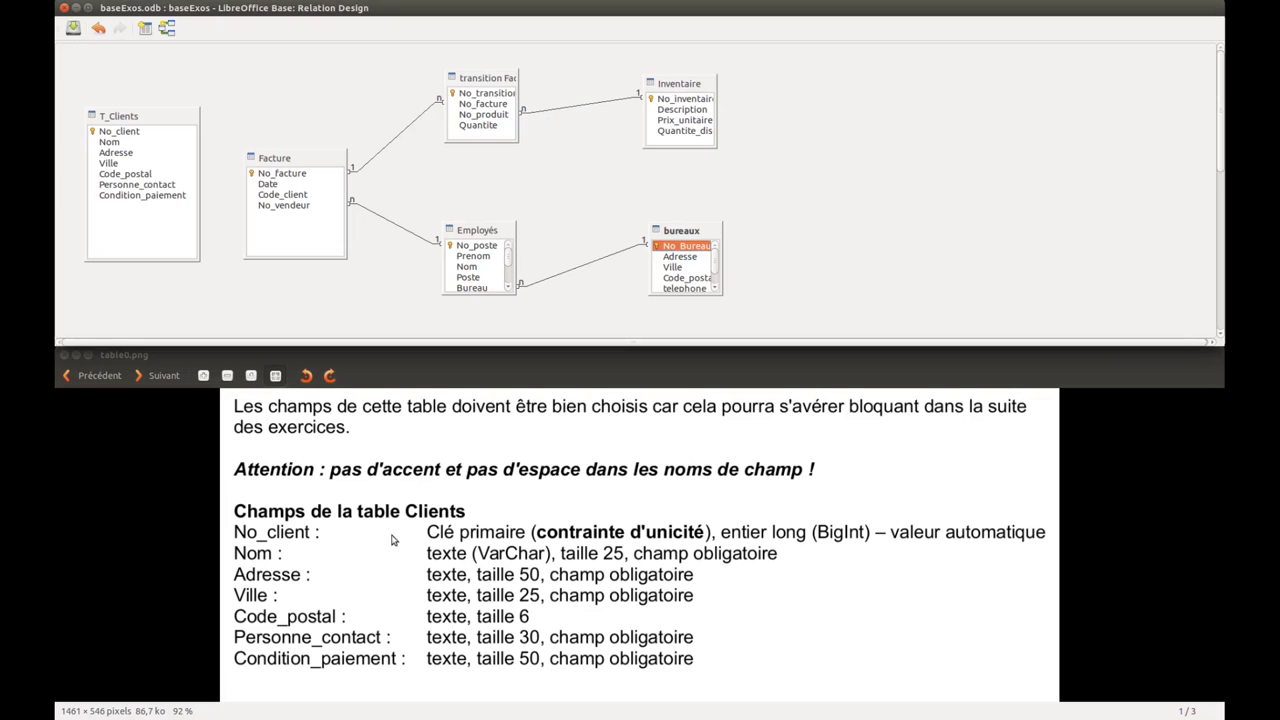
click(310, 8)
drag(117, 137, 98, 131)
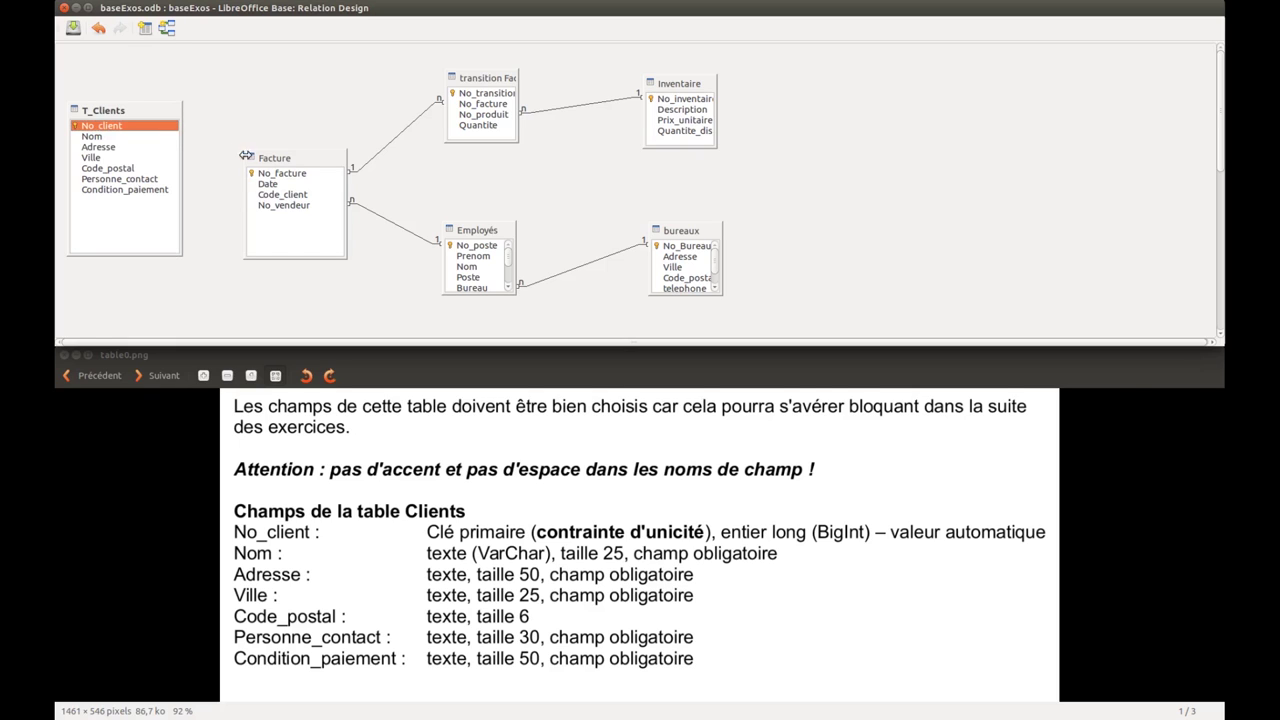
drag(128, 124, 286, 199)
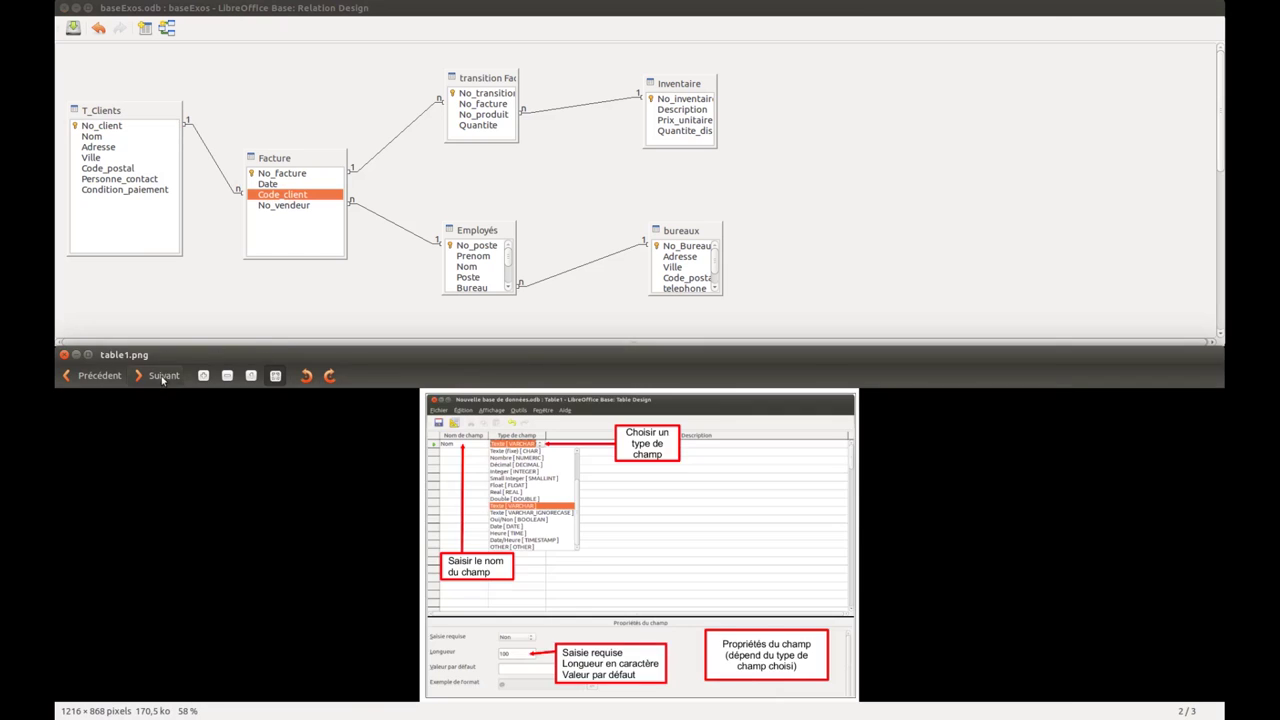
Step: View the reference image explaining the Clients–Facture relation and relation types in full screen
key(Right)
key(F11)
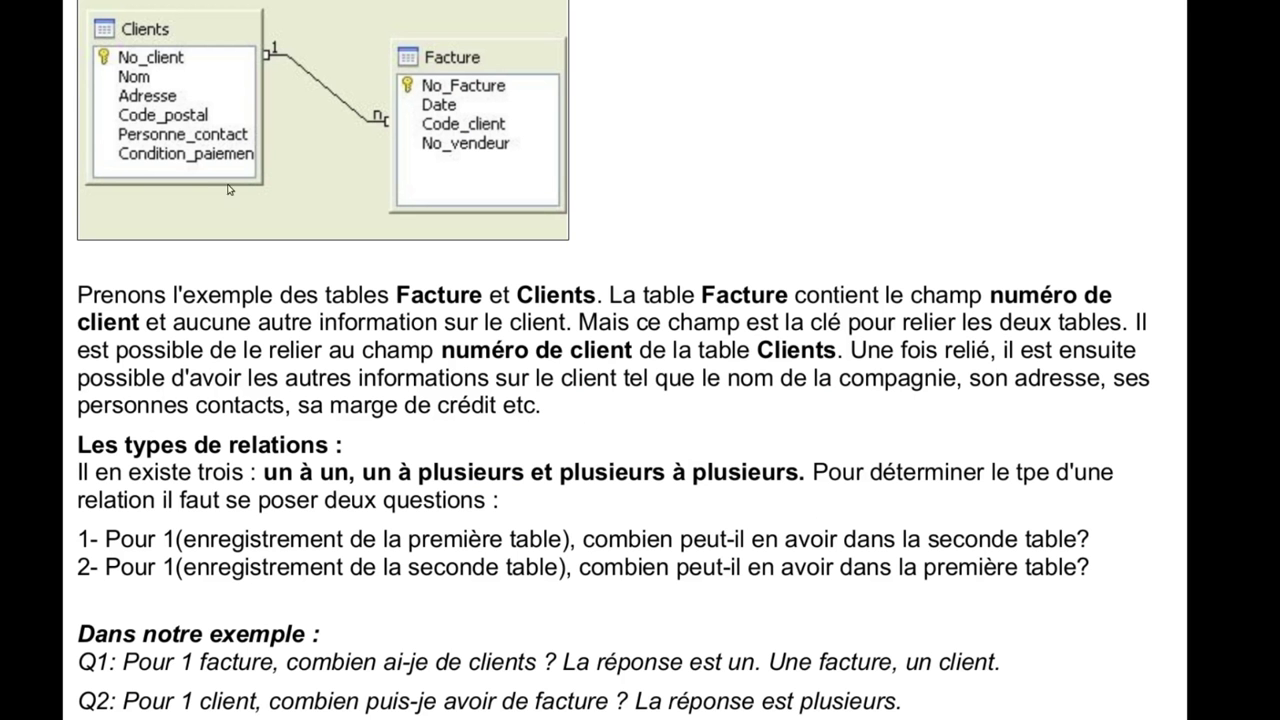